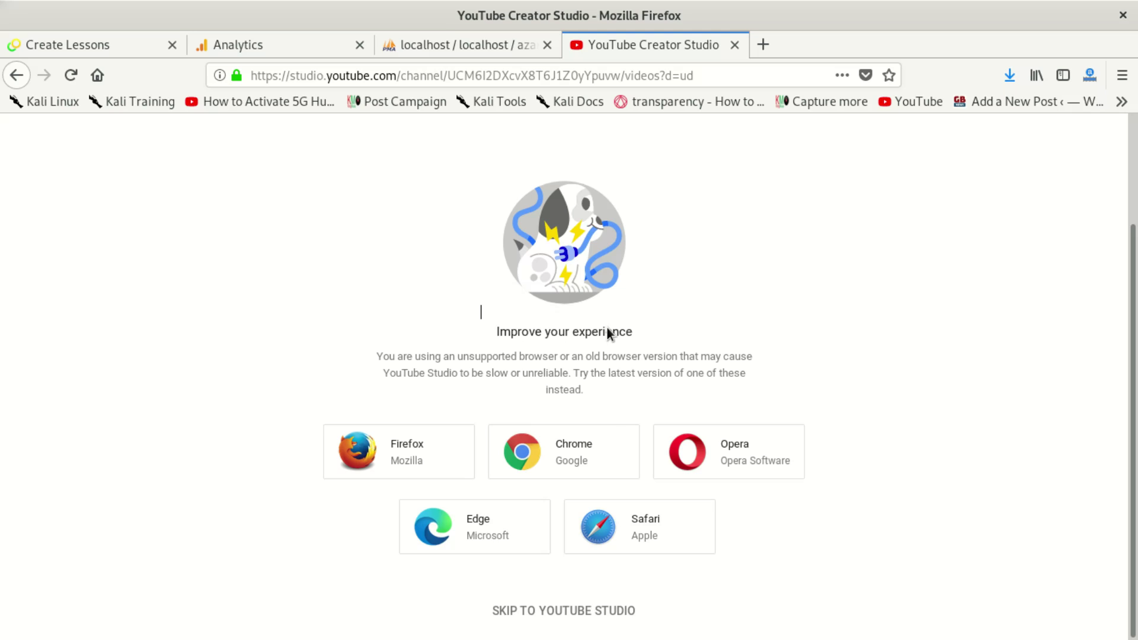
- Read the unsupported-browser notice and skip it to continue to YouTube Studio
left_click_drag(584, 391, 385, 359)
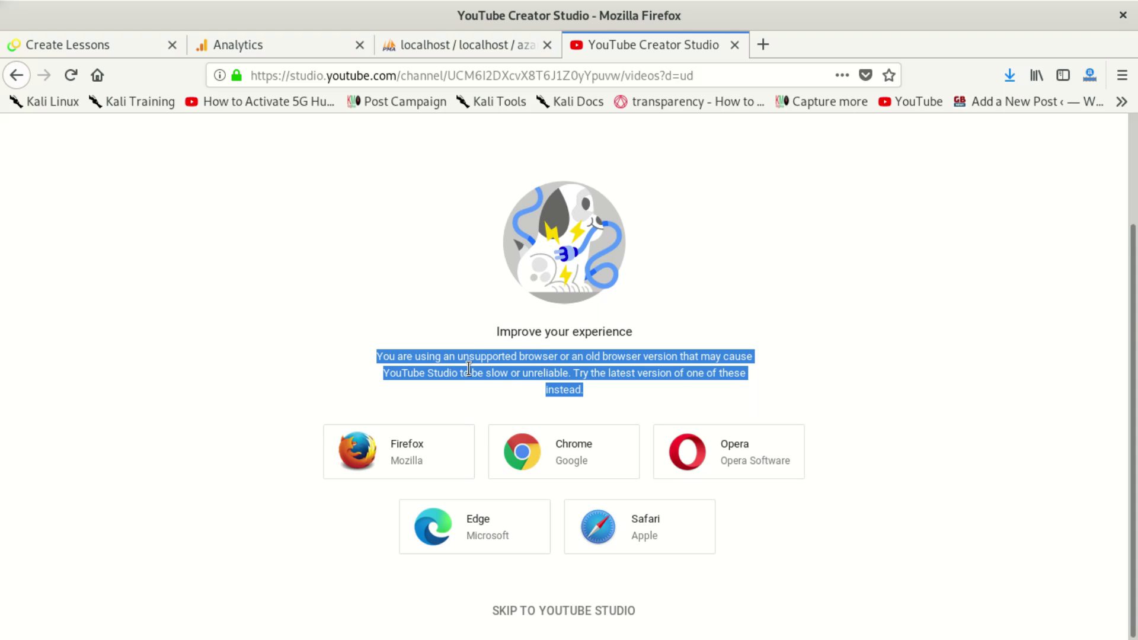
double_click(475, 330)
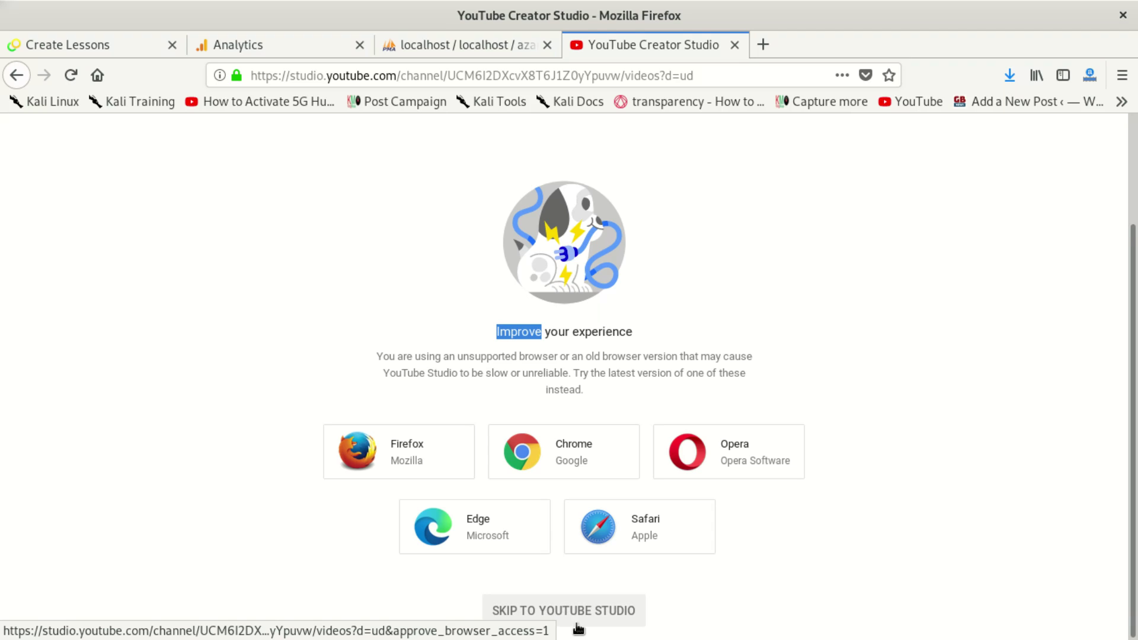
left_click(595, 617)
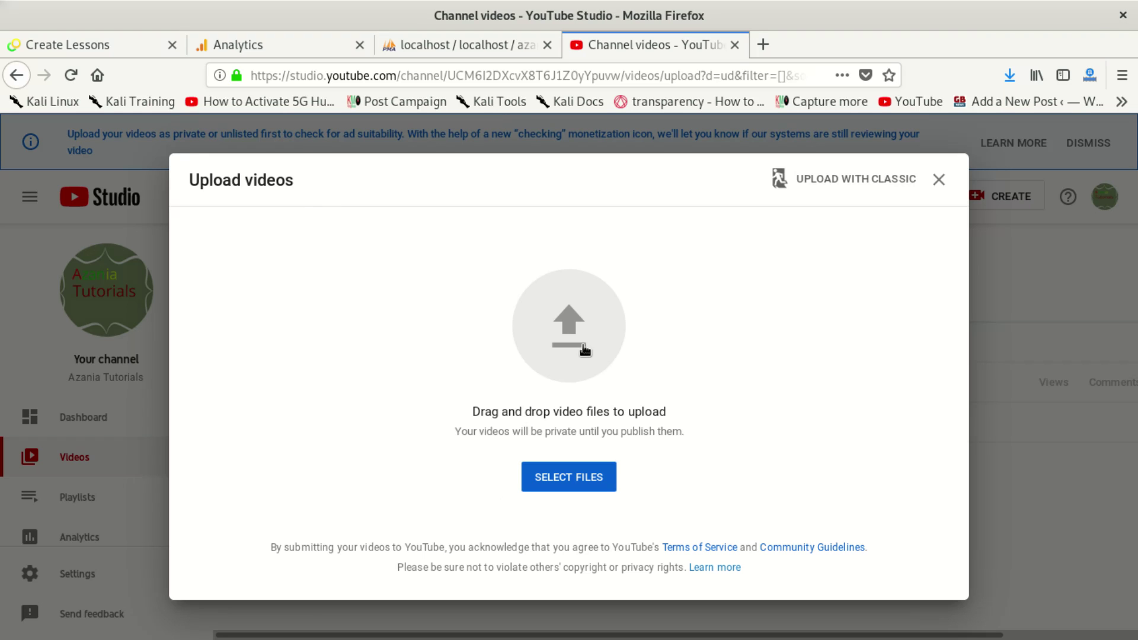
- Upload the video file "#1452 - Cannot add or update a child row: a foreign key constraint fails.mp4" from the Videos folder
left_click(564, 482)
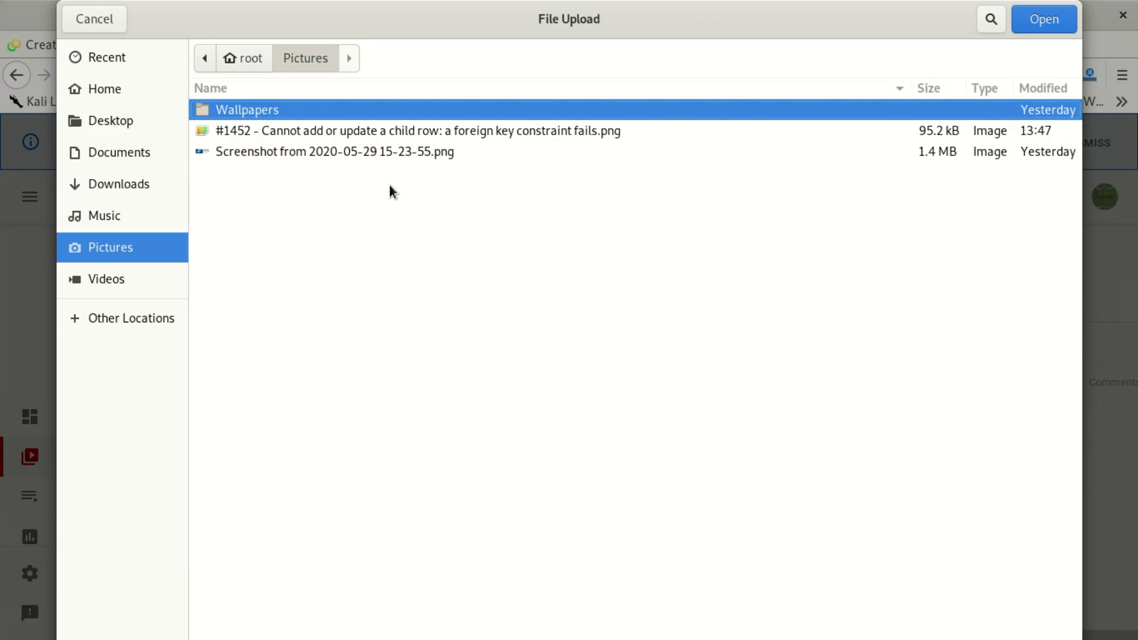
left_click(96, 284)
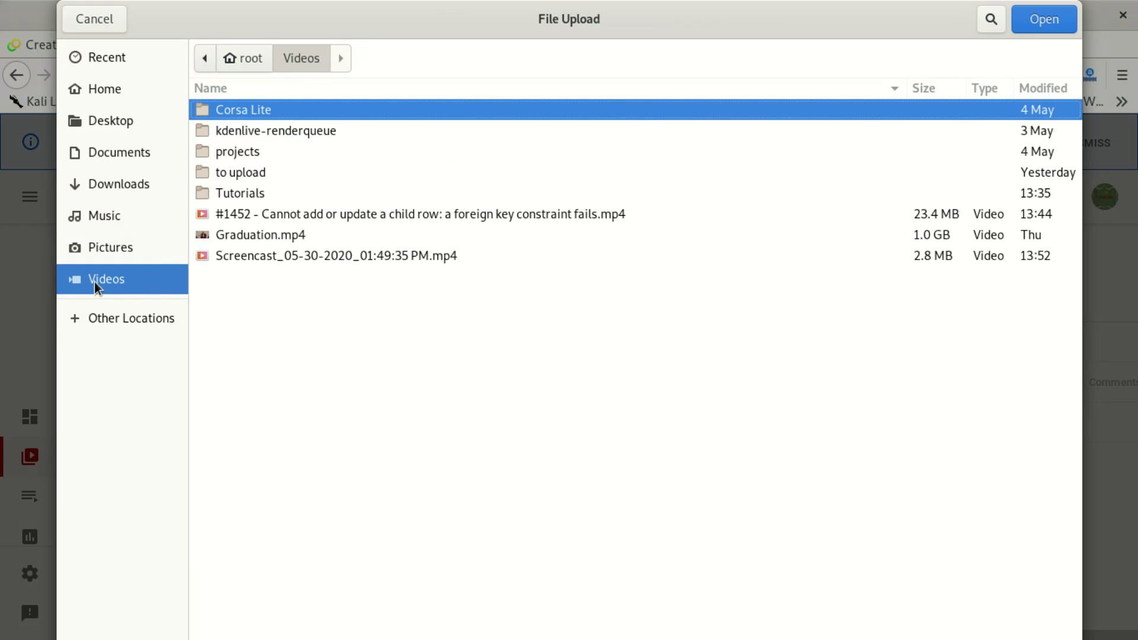
left_click(356, 215)
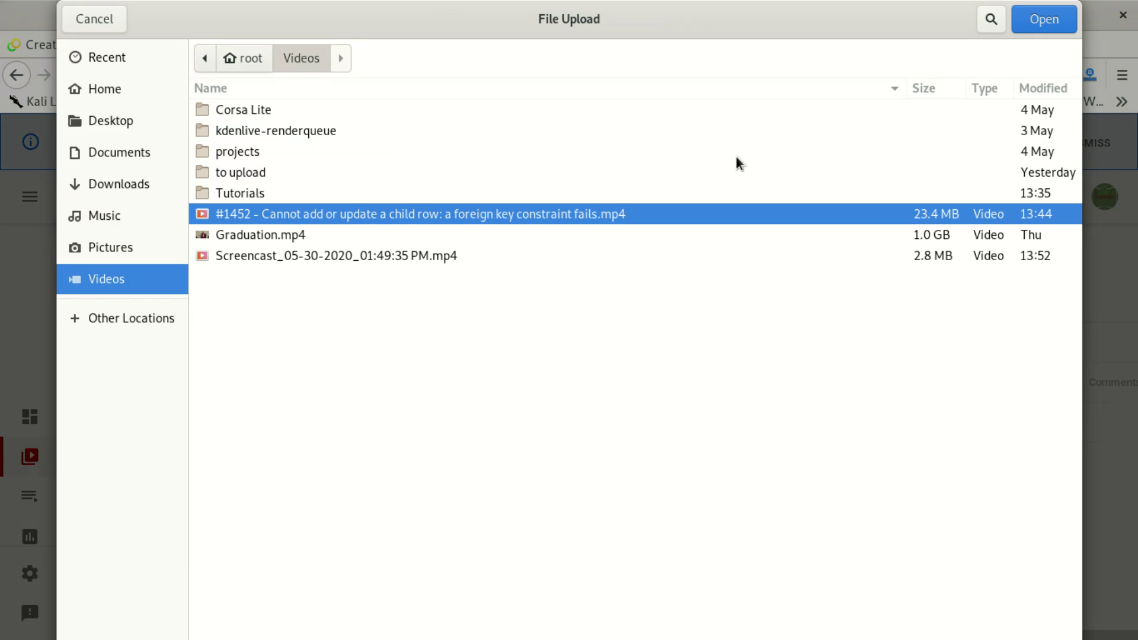
left_click(1042, 16)
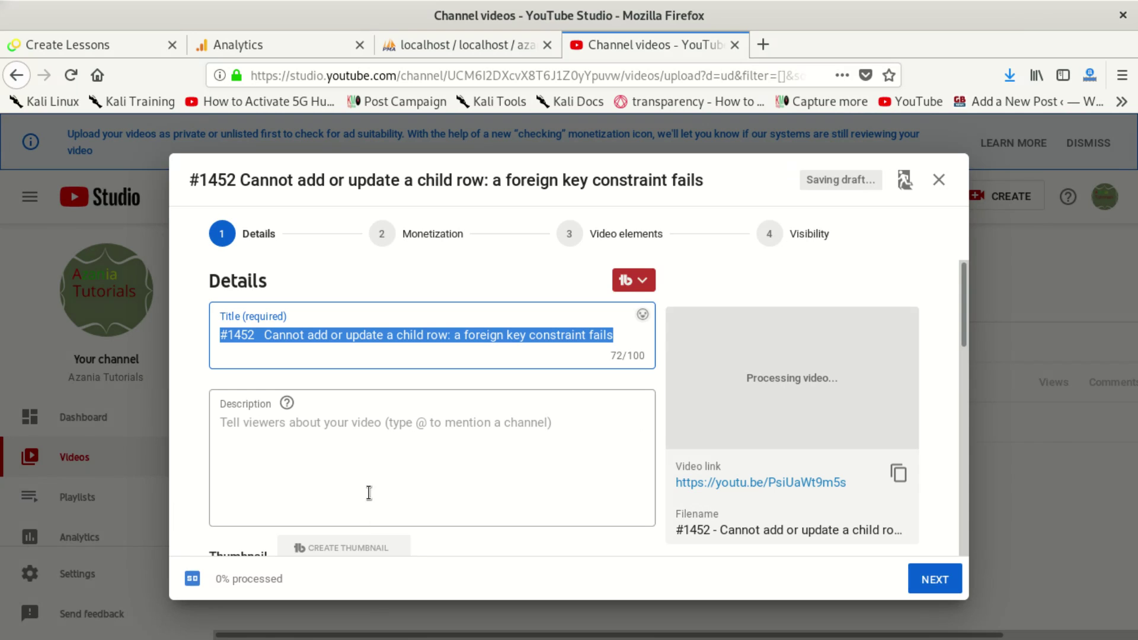
- Upload the image "#1452 - Cannot add or update a child row: a foreign key constraint fails.png" from Pictures as the video's thumbnail
scroll(391, 453, "down", 5)
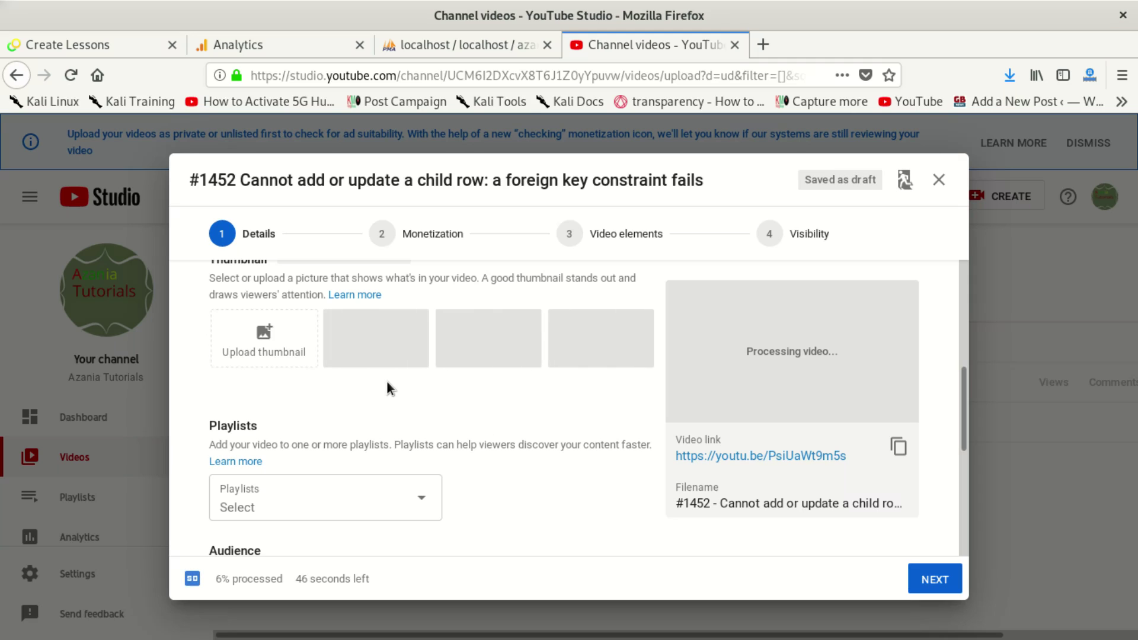
left_click(264, 333)
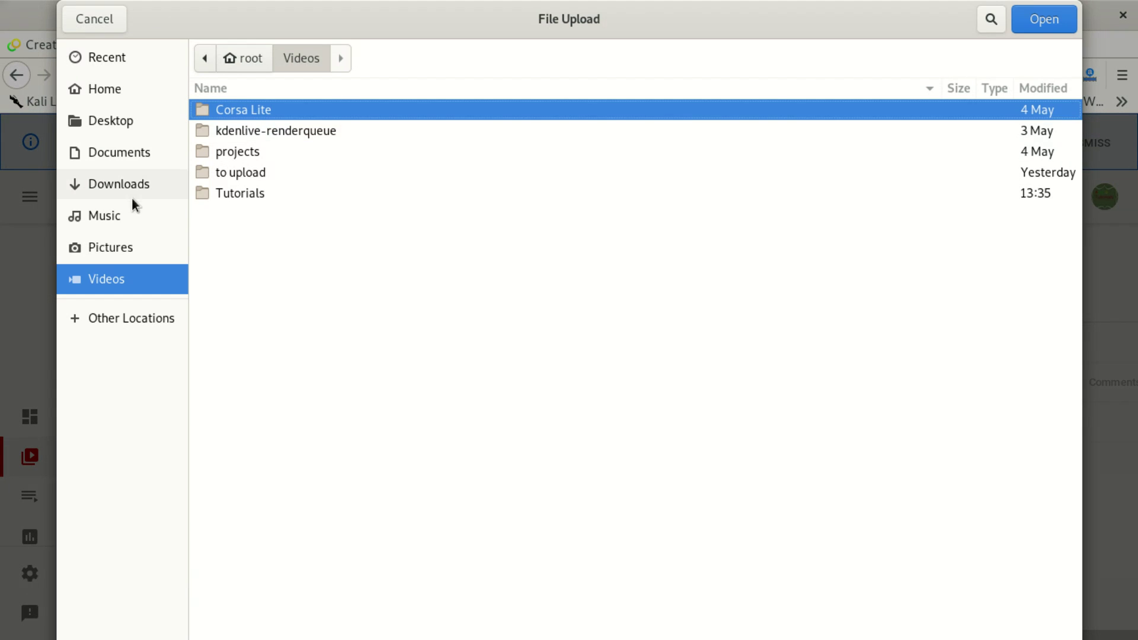
left_click(110, 248)
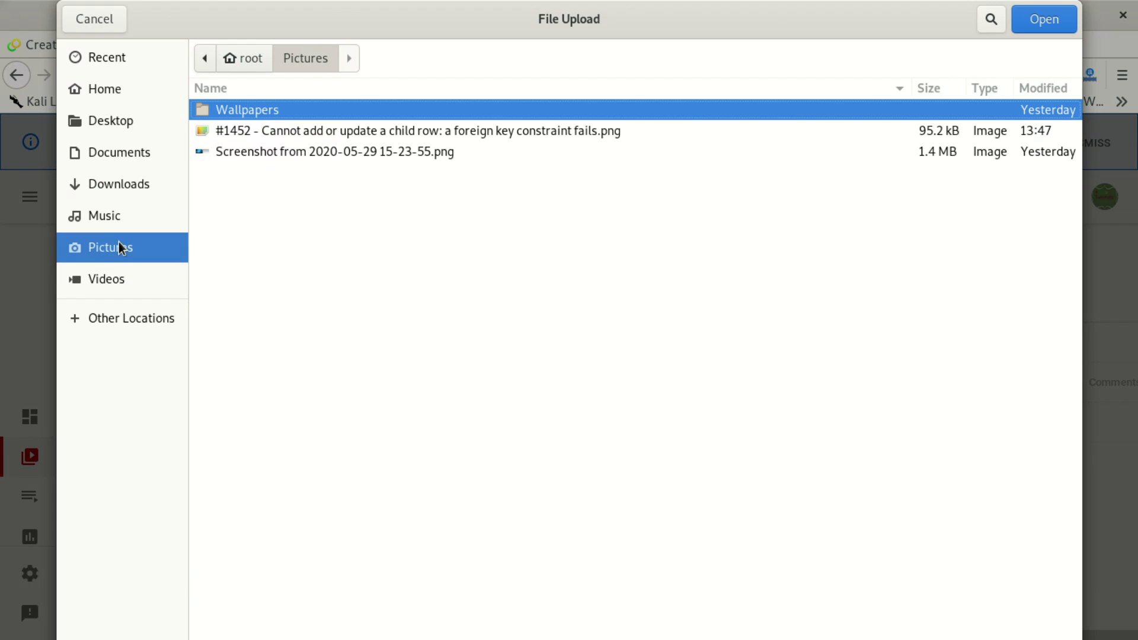
left_click(382, 130)
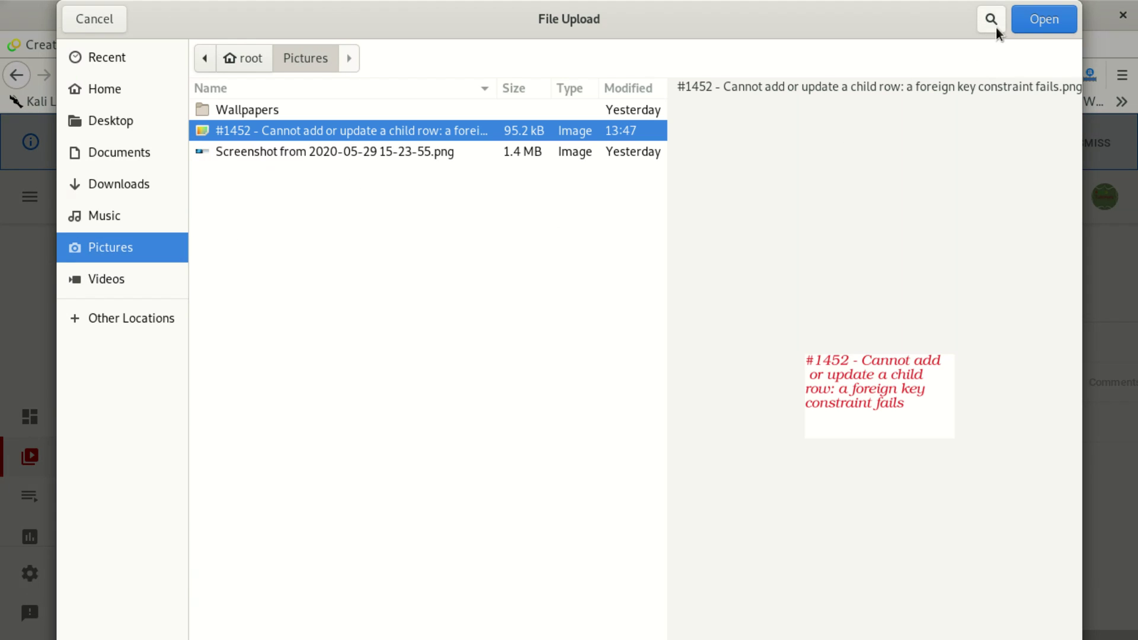
left_click(1044, 19)
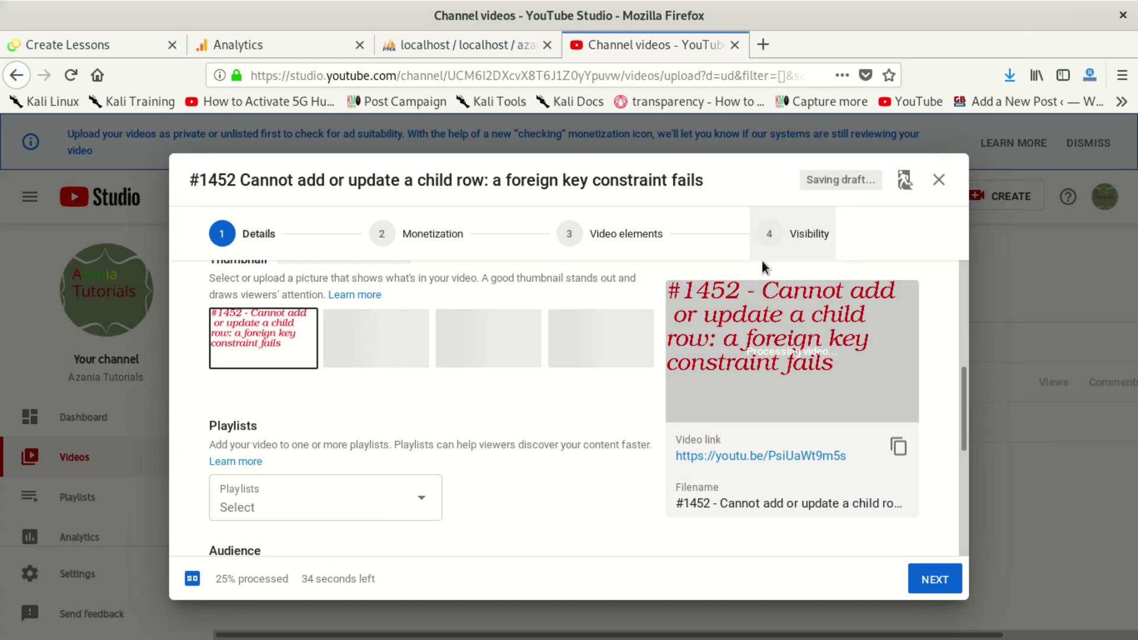
scroll(600, 391, "down", 3)
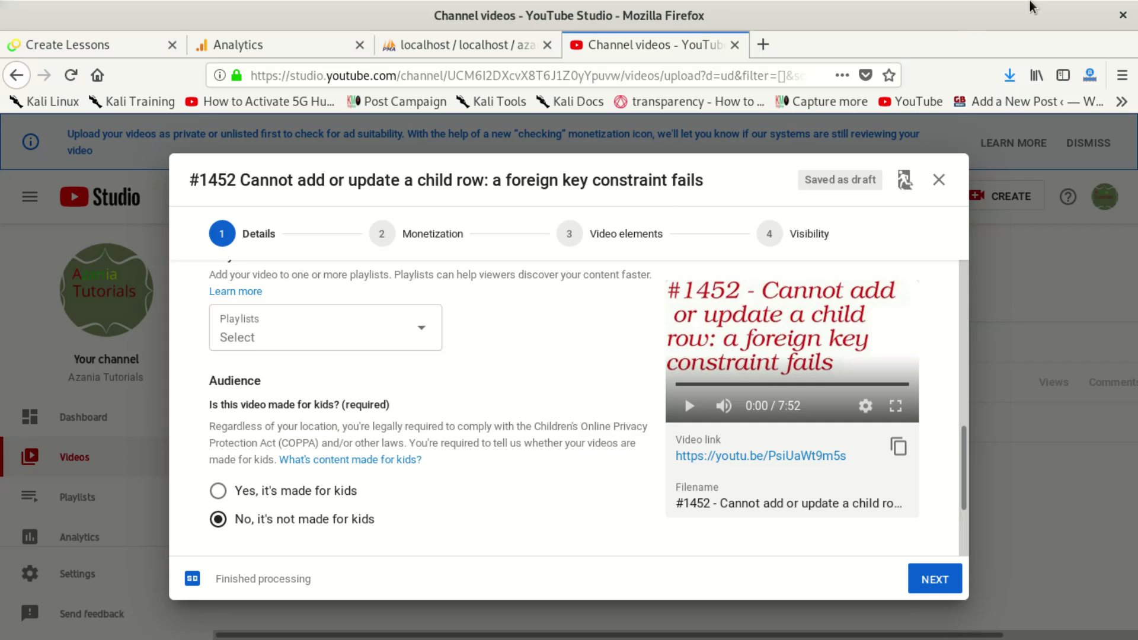
- Open Google in a new browser tab and search for "what is the latest version of firefox"
left_click(763, 45)
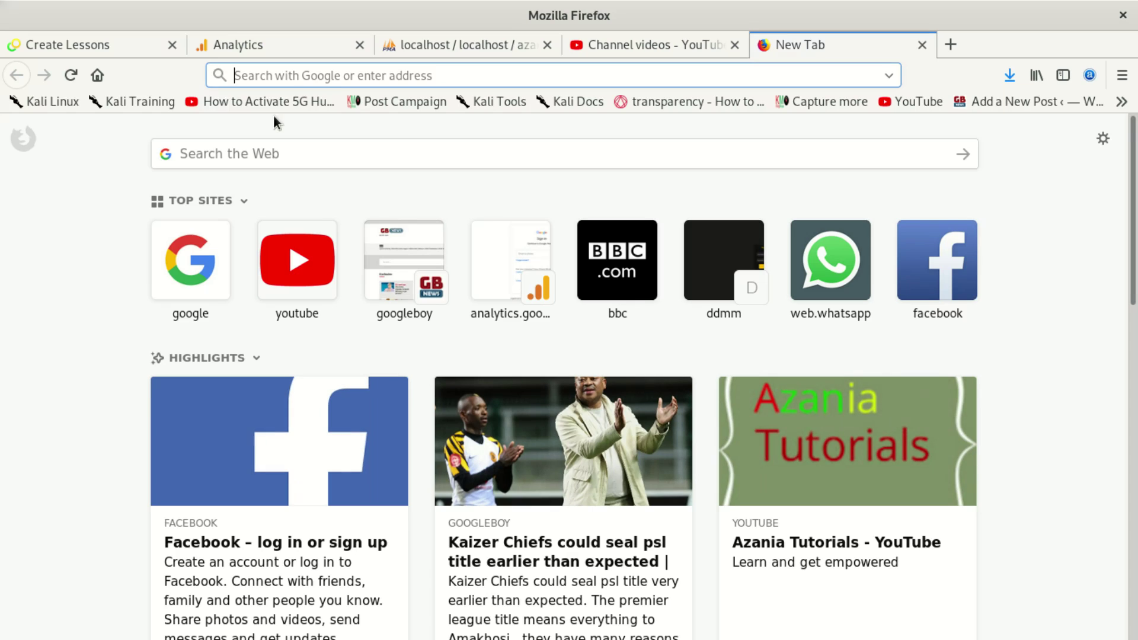
type("google.com/")
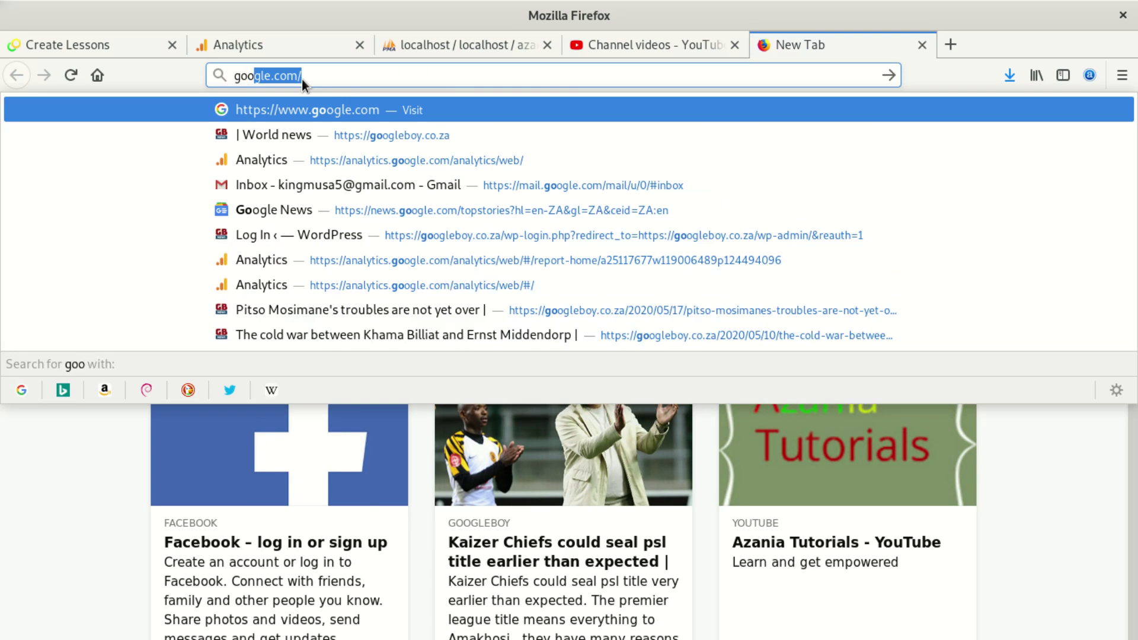
key("Return")
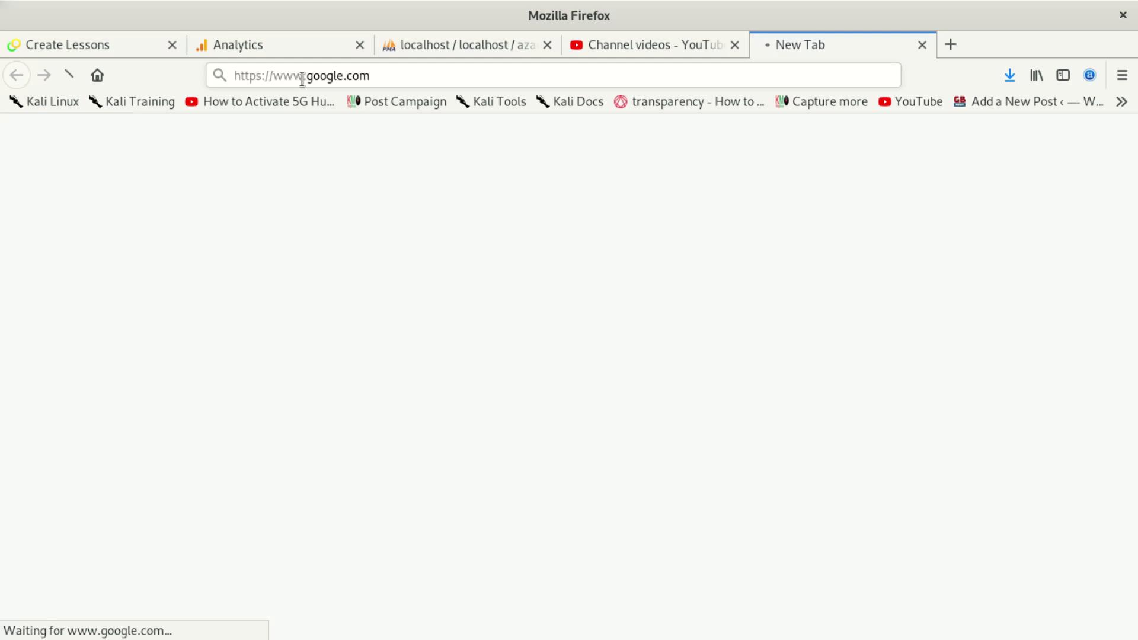
type("w")
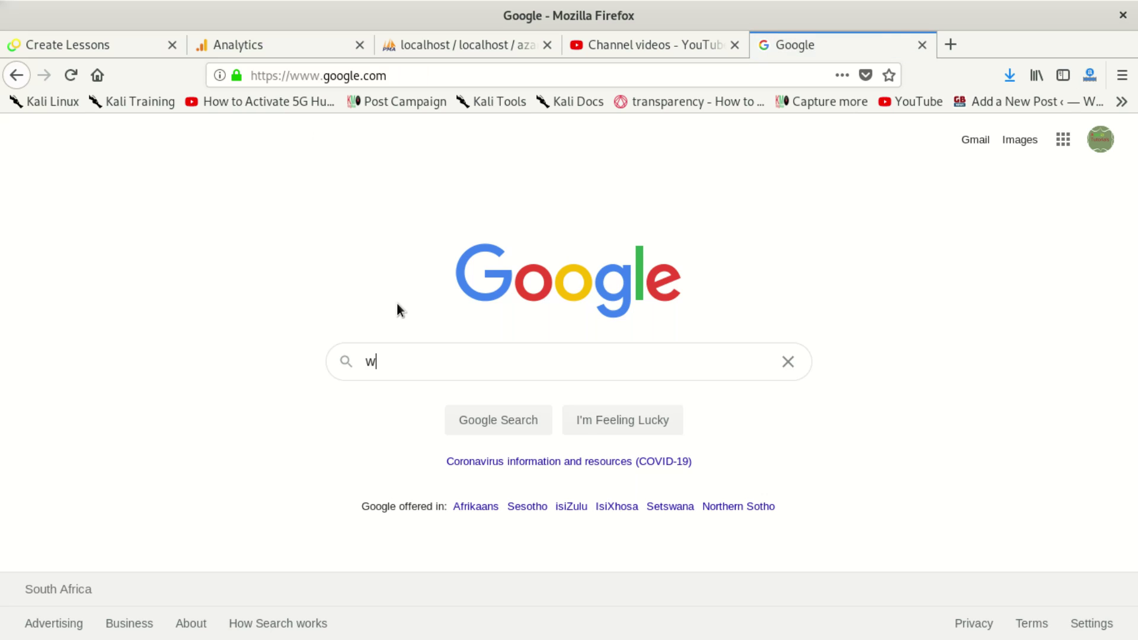
type("hats")
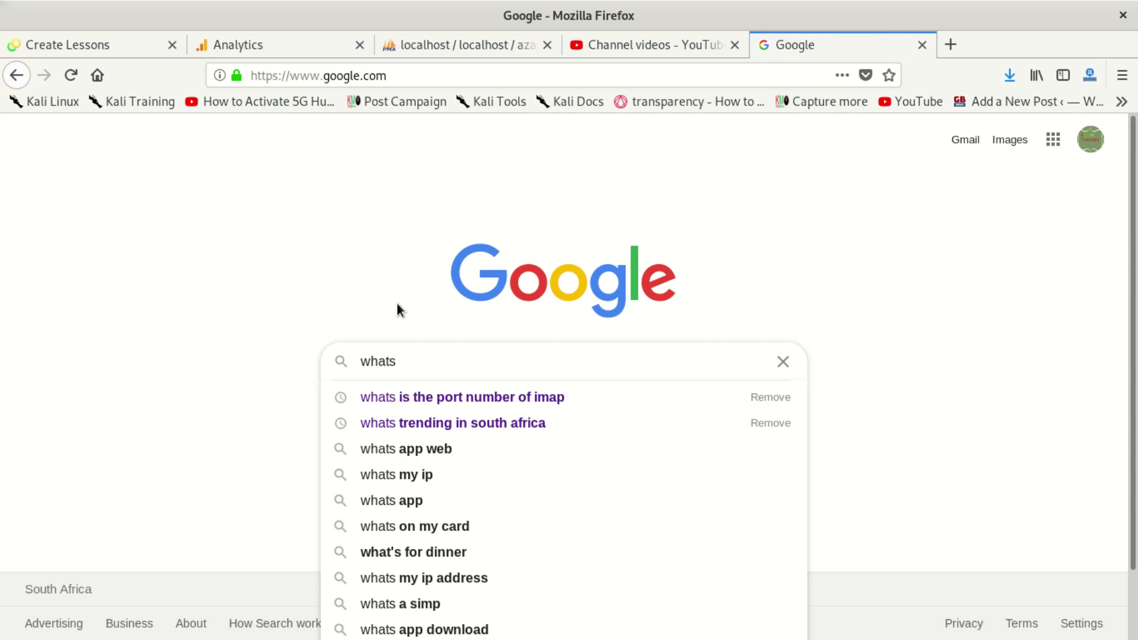
key("BackSpace")
type("is")
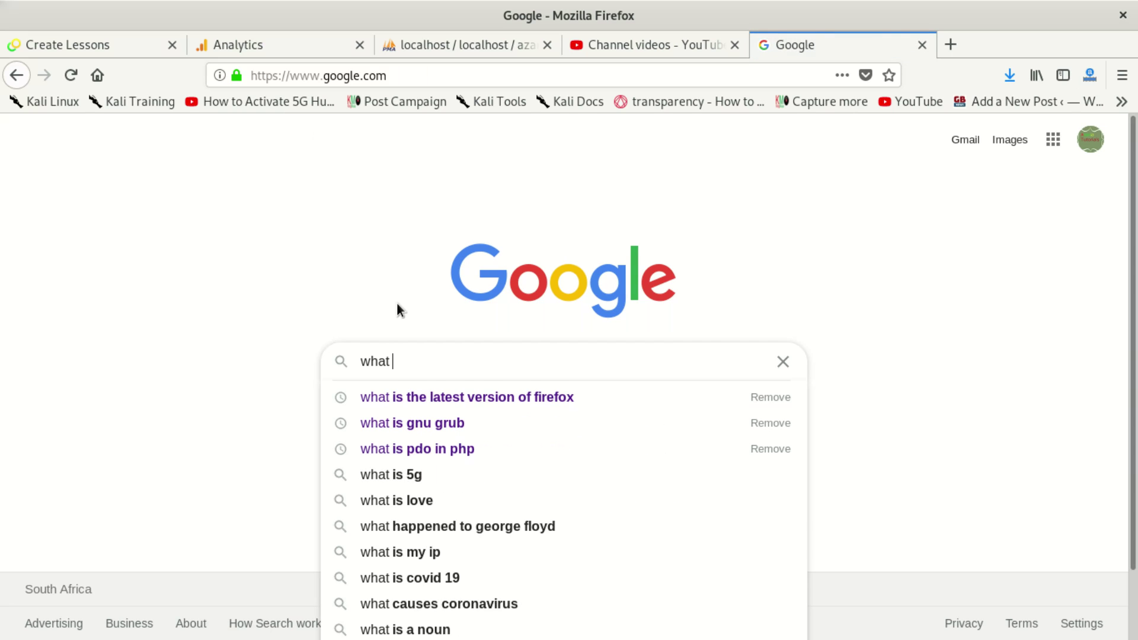
type(" the l")
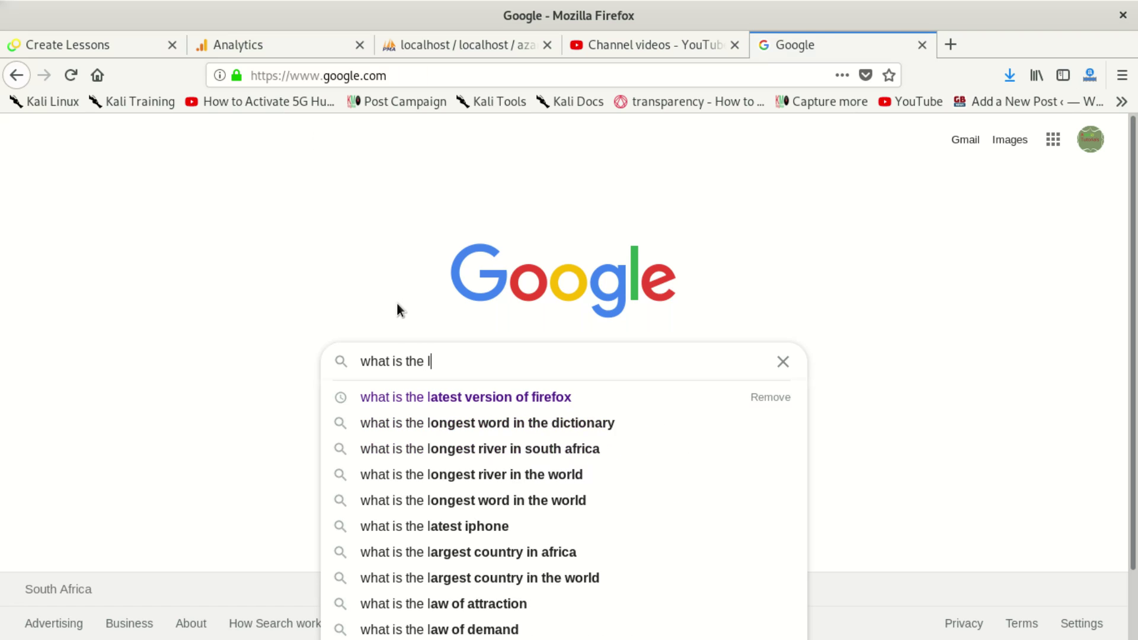
type("atest")
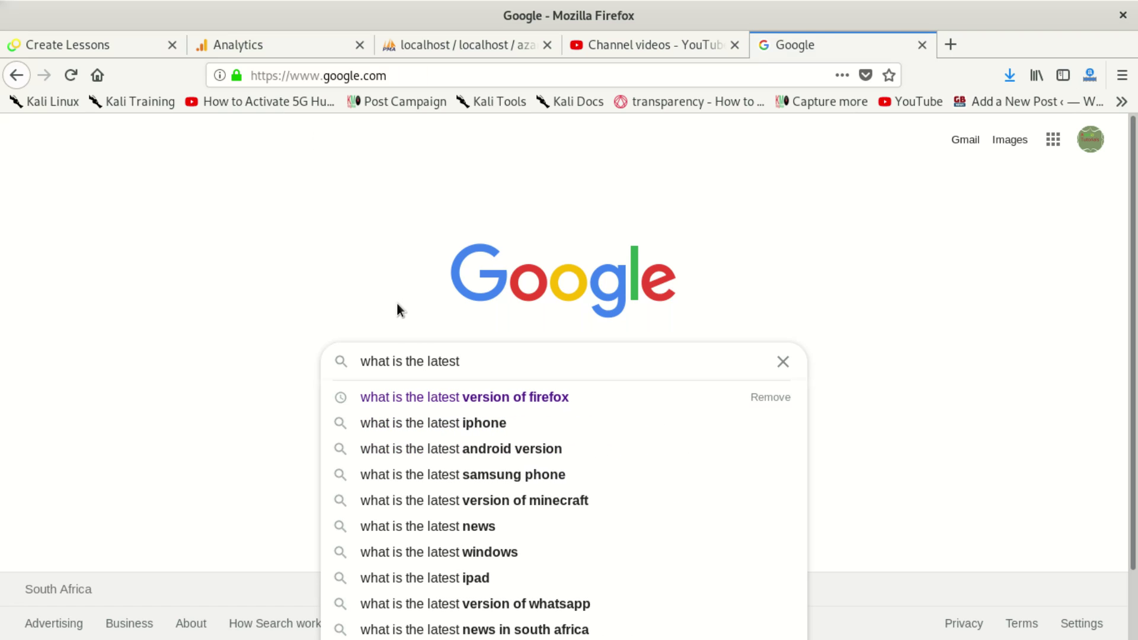
left_click(589, 400)
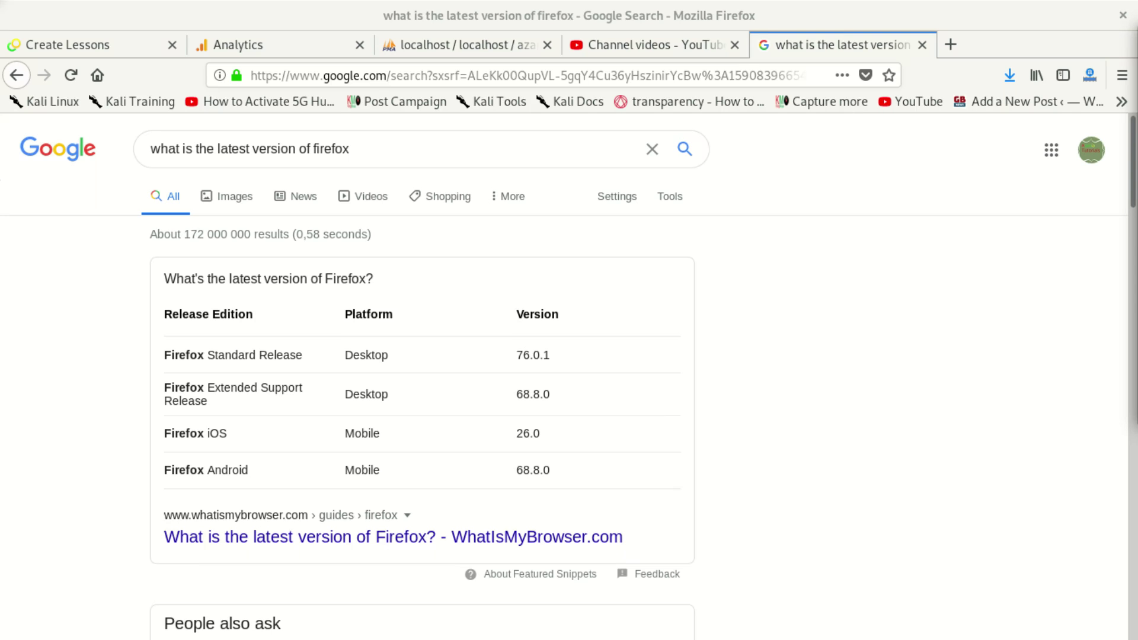
- Open a terminal window over the browser and check the installed Firefox version with firefox -v
key("ctrl+alt+t")
left_click_drag(1064, 196, 355, 79)
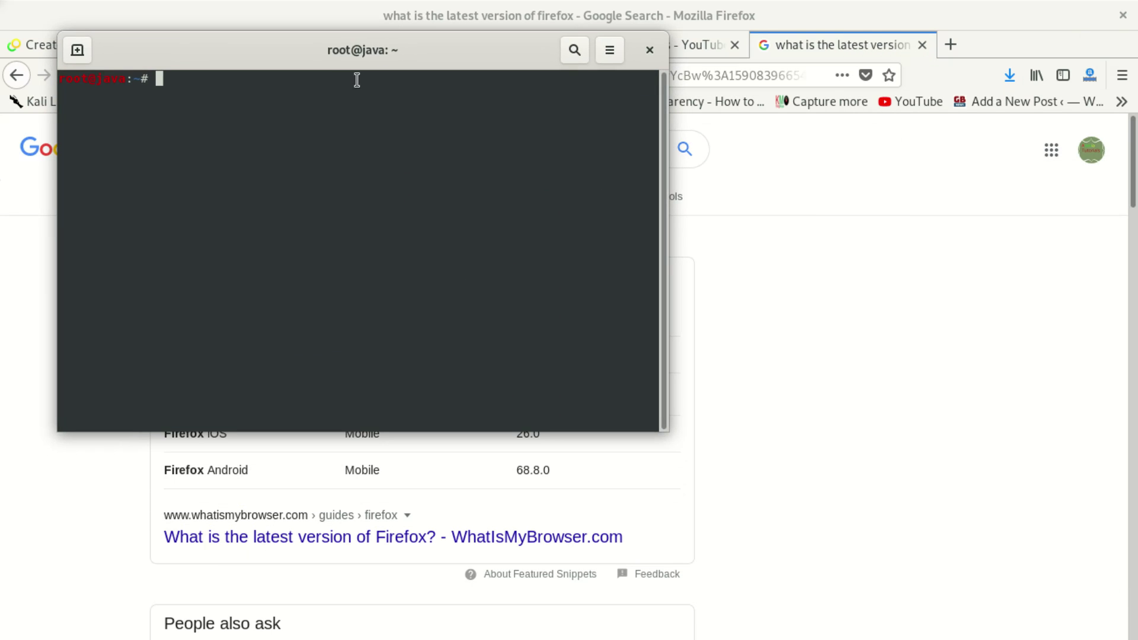
type("firefox 0")
key("BackSpace")
type("-v")
key("Return")
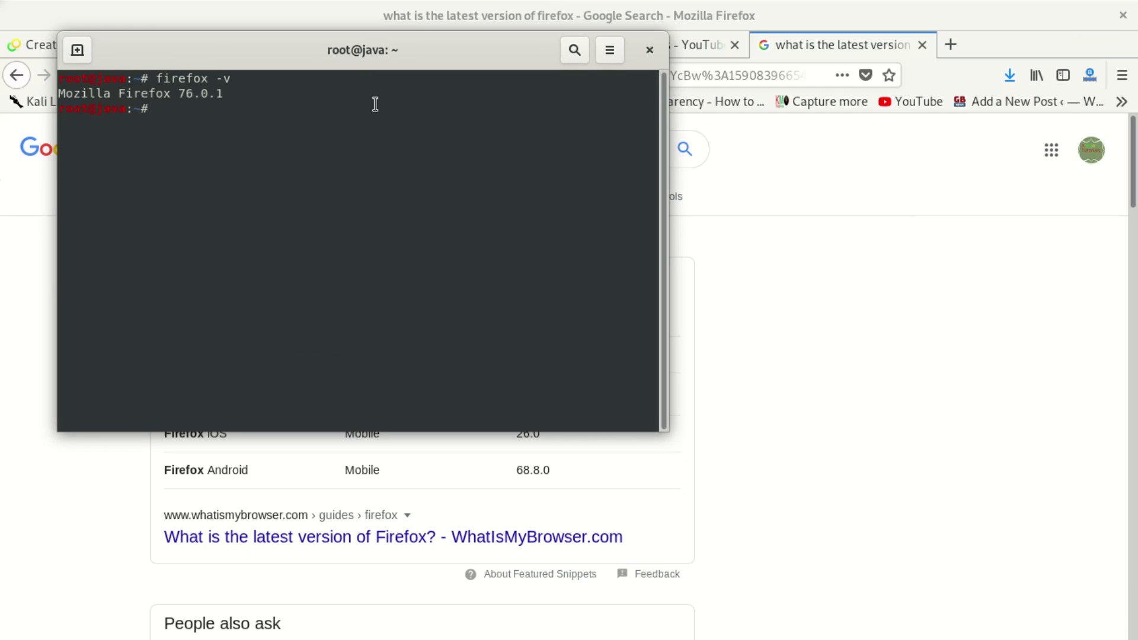
- Compare the terminal's Firefox version with the search result, then close the terminal and return to the YouTube Studio upload
left_click_drag(298, 62, 642, 401)
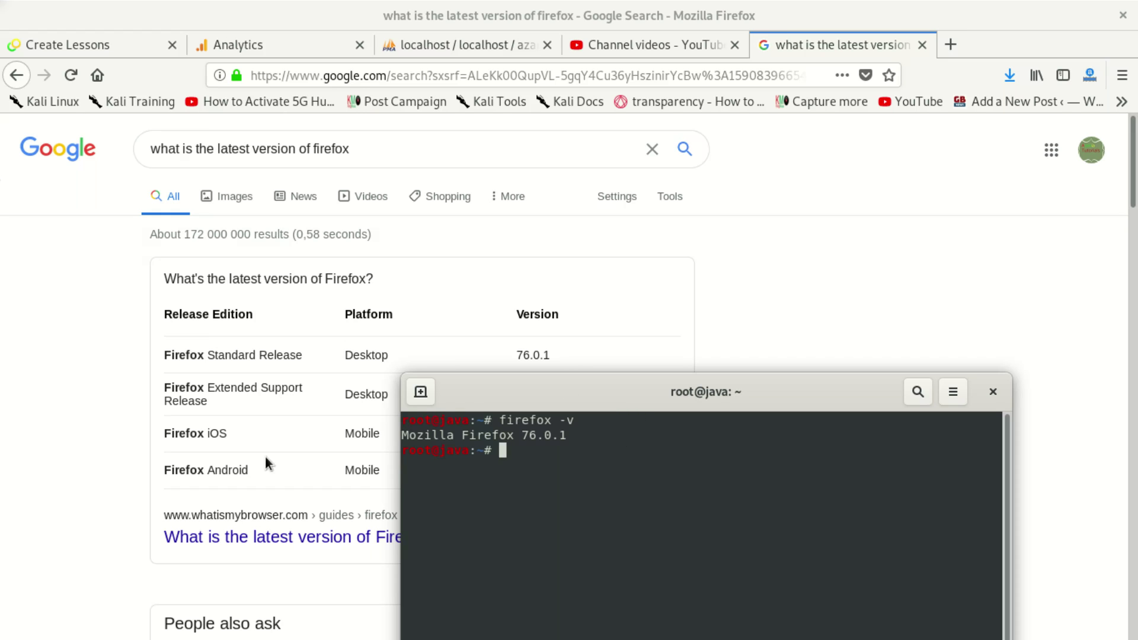
left_click_drag(607, 382, 266, 185)
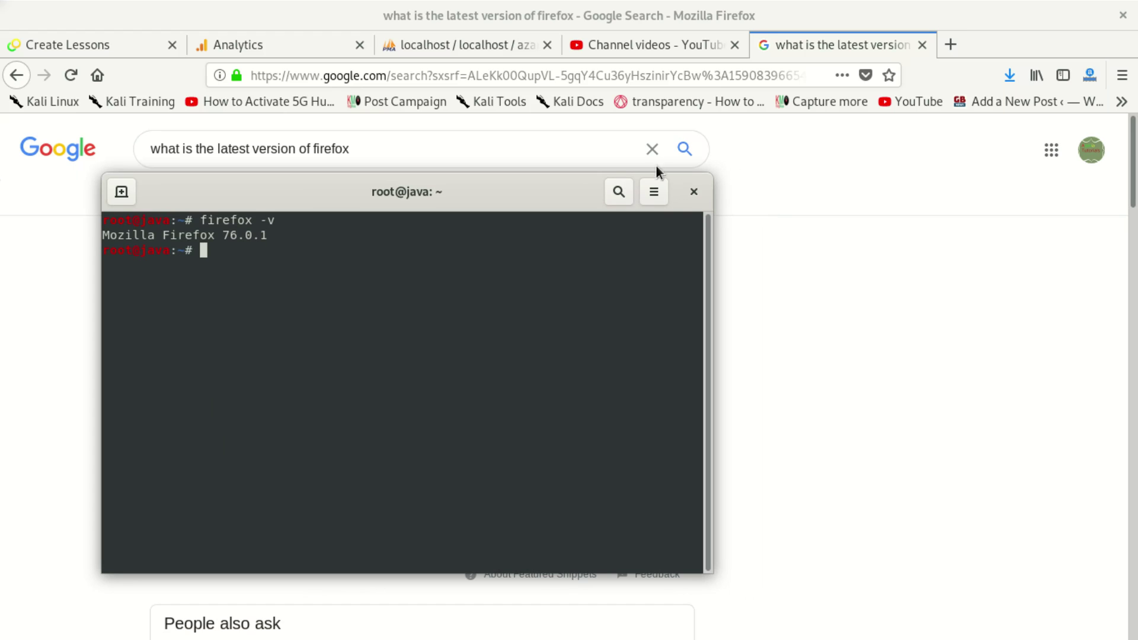
left_click(694, 191)
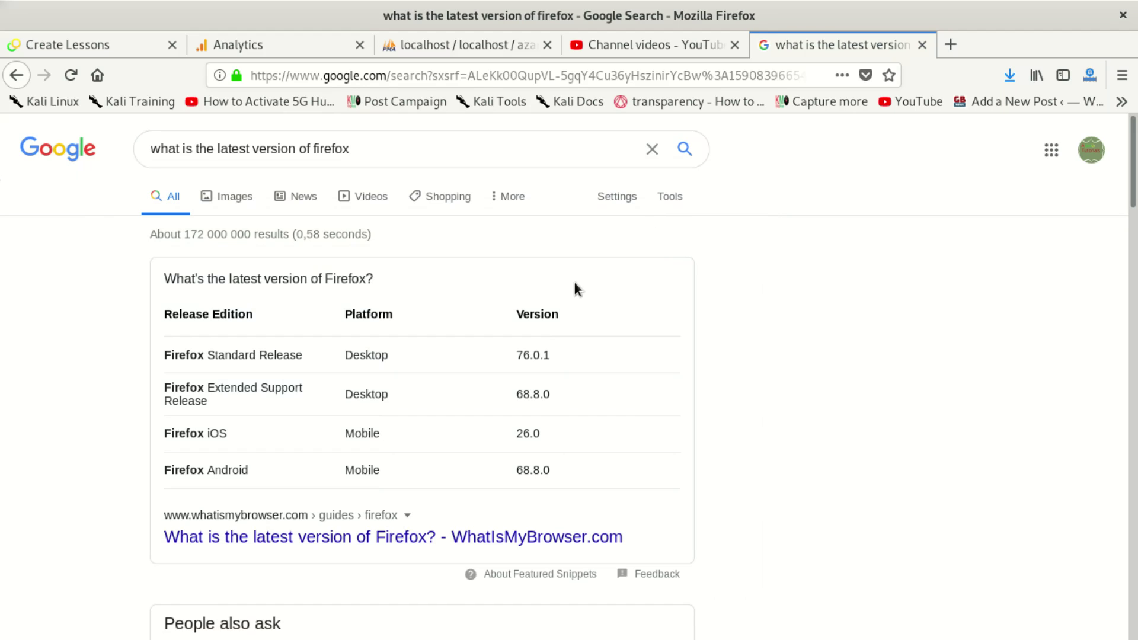
left_click(656, 45)
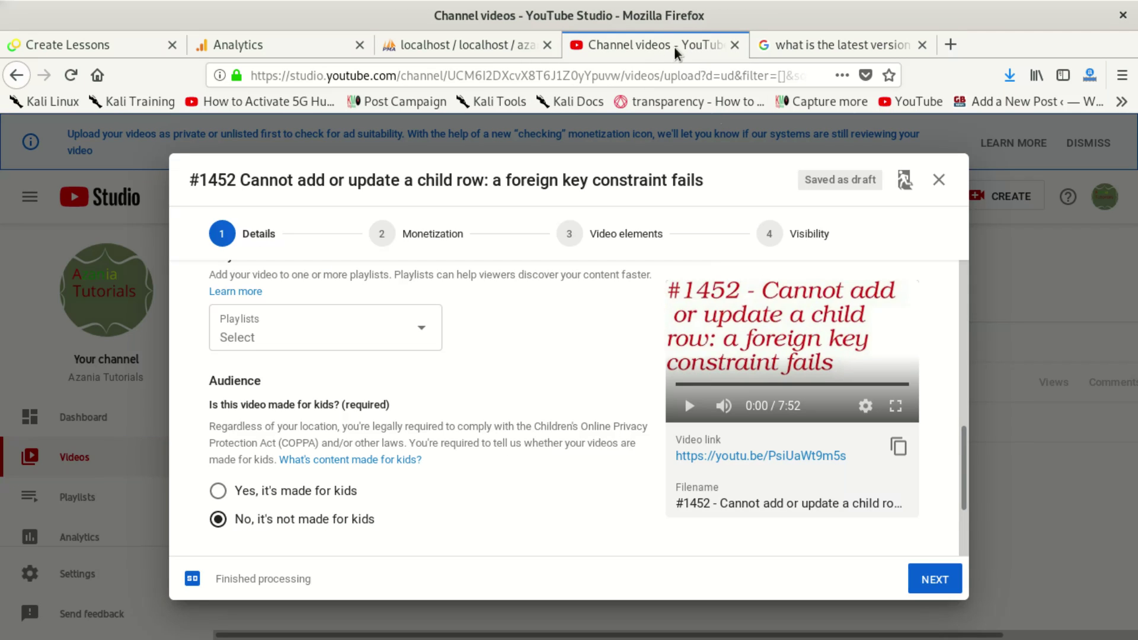